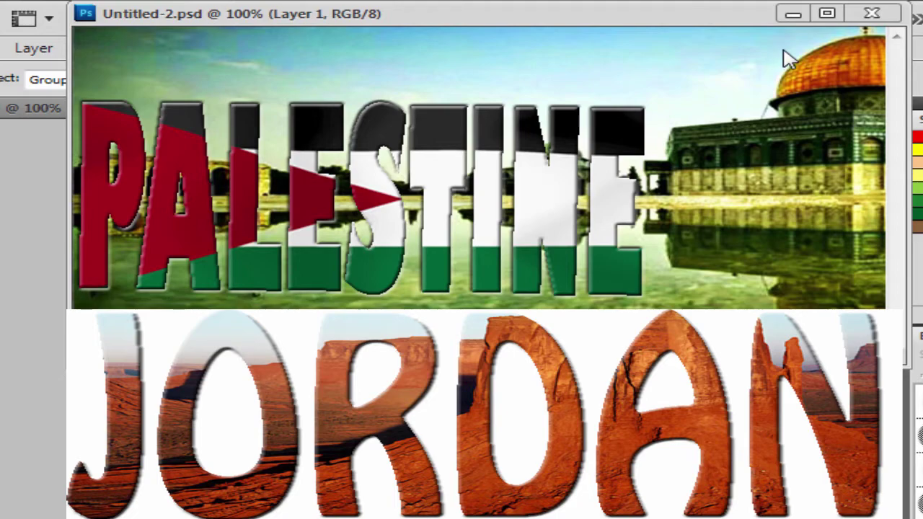
Step: Minimize the Palestine flag document Untitled-2.psd, revealing the JORDAN document
left_click(794, 14)
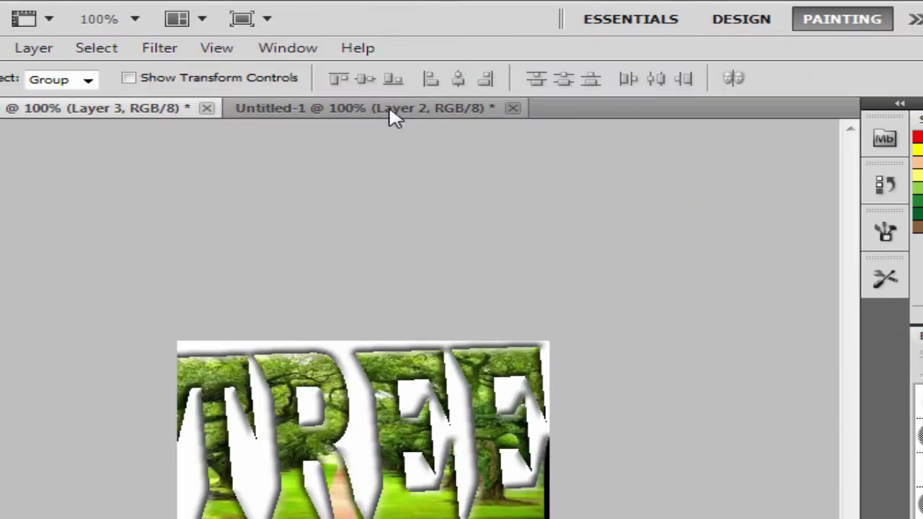
Step: In Untitled-1, hide the desert Layer 1 and keep tulip Layer 2 and Background visible
left_click(390, 110)
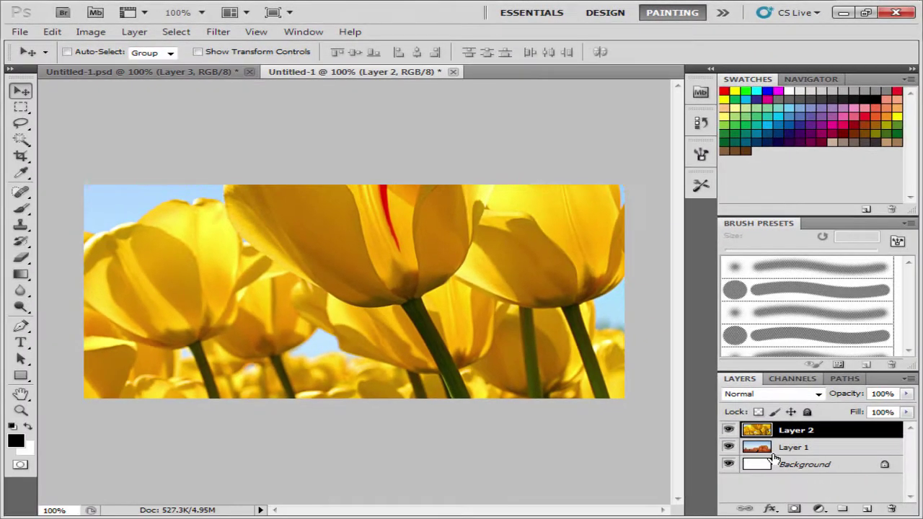
left_click(794, 469)
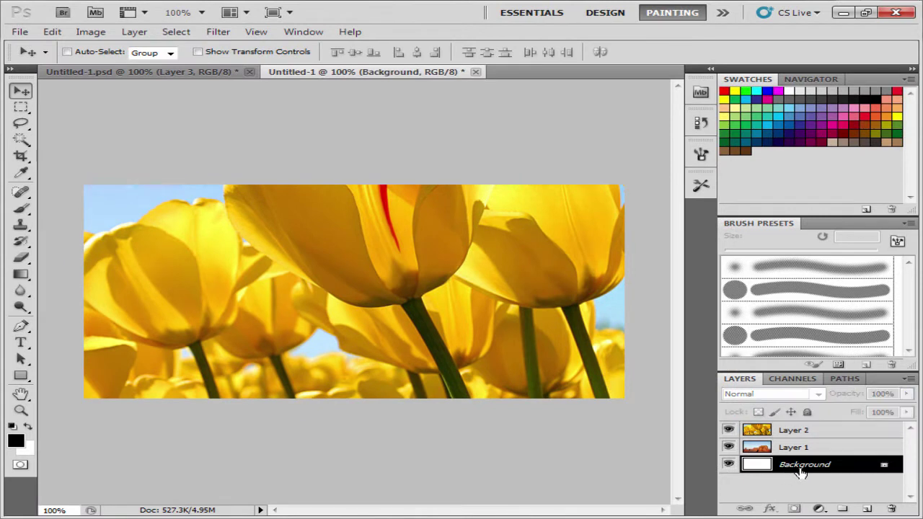
left_click(728, 447)
left_click(728, 430)
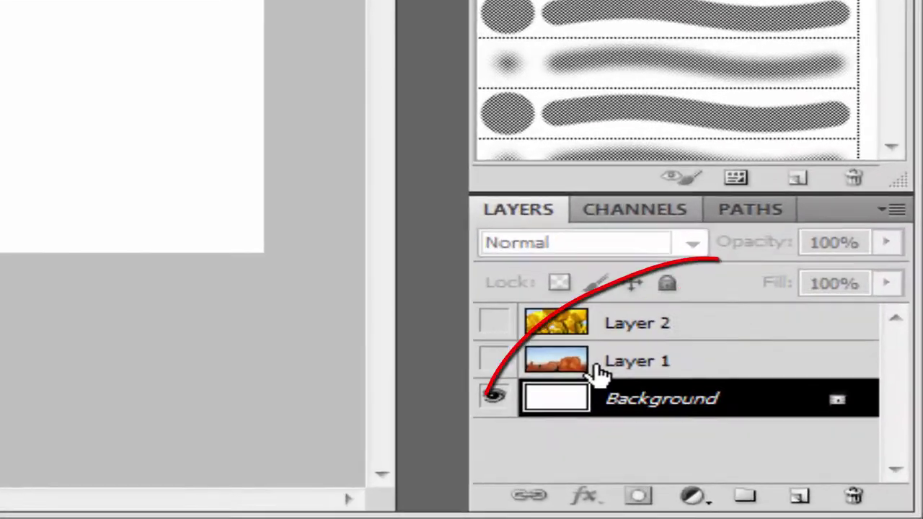
left_click(776, 448)
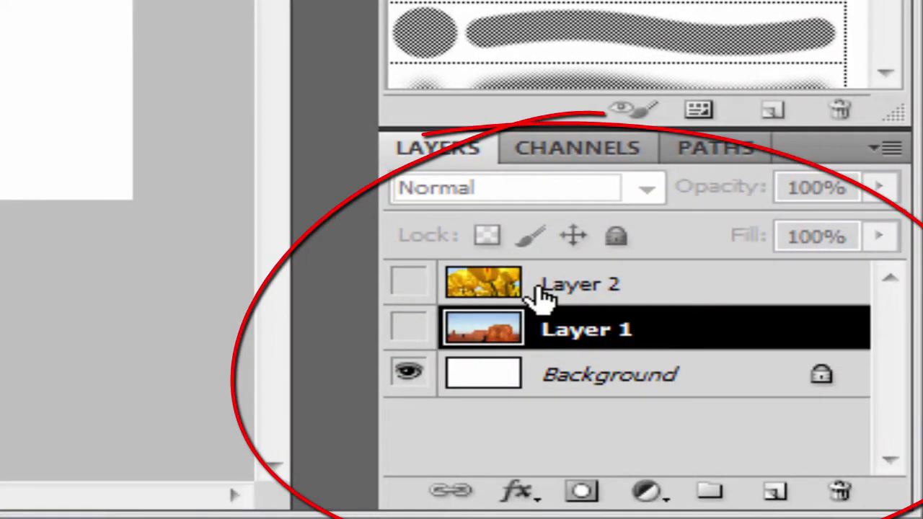
left_click(540, 294)
left_click(541, 333)
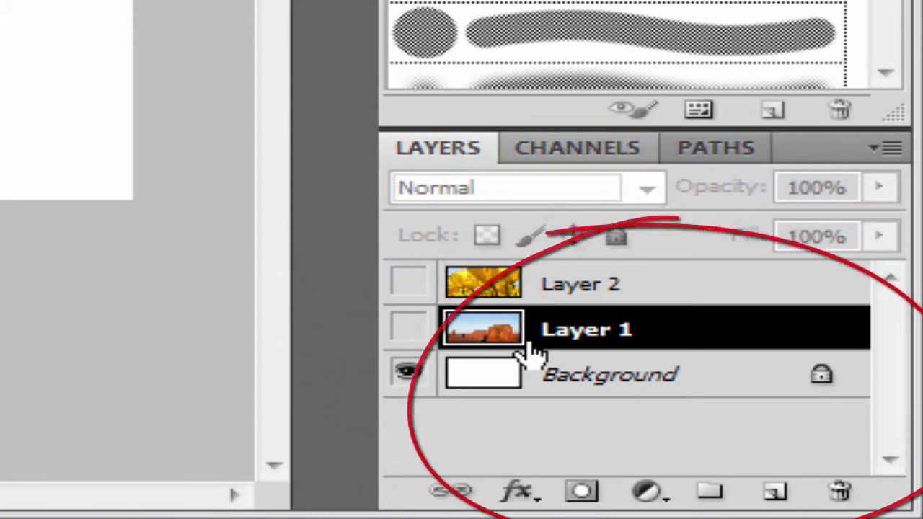
left_click(497, 288)
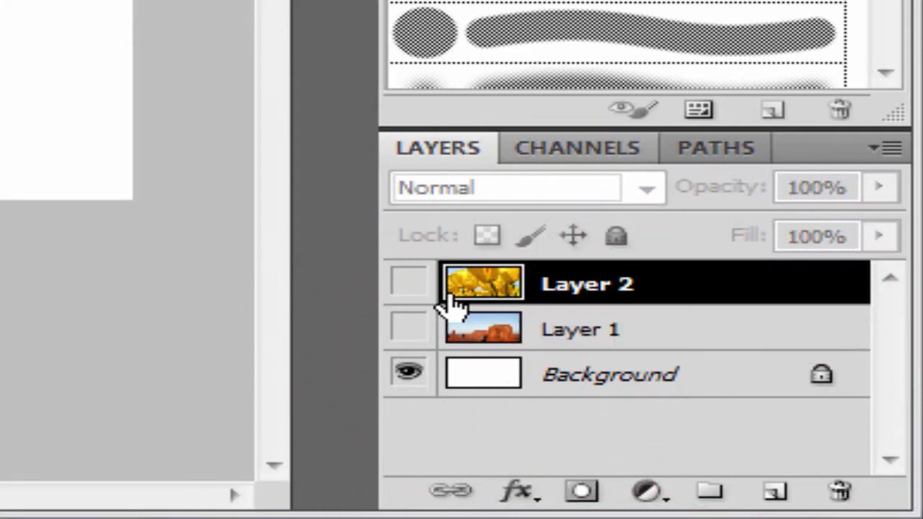
left_click(408, 284)
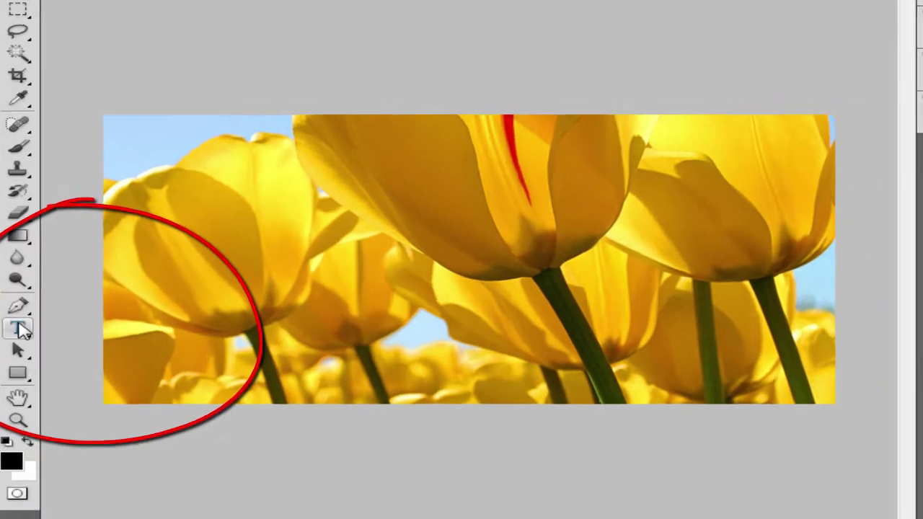
Step: Type 'teq' plus a corrected final character as black 200 pt Gill Sans Ultra text over the tulips
left_click(18, 328)
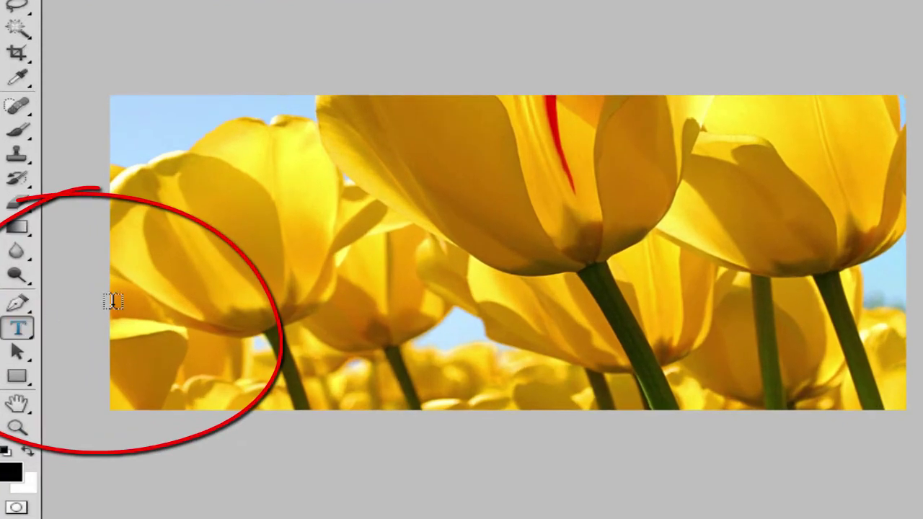
left_click(305, 250)
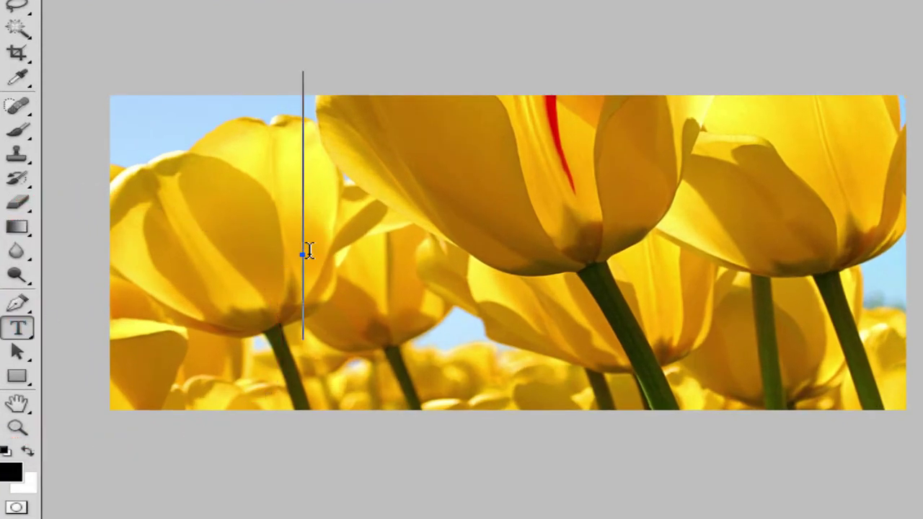
type("t")
type("e")
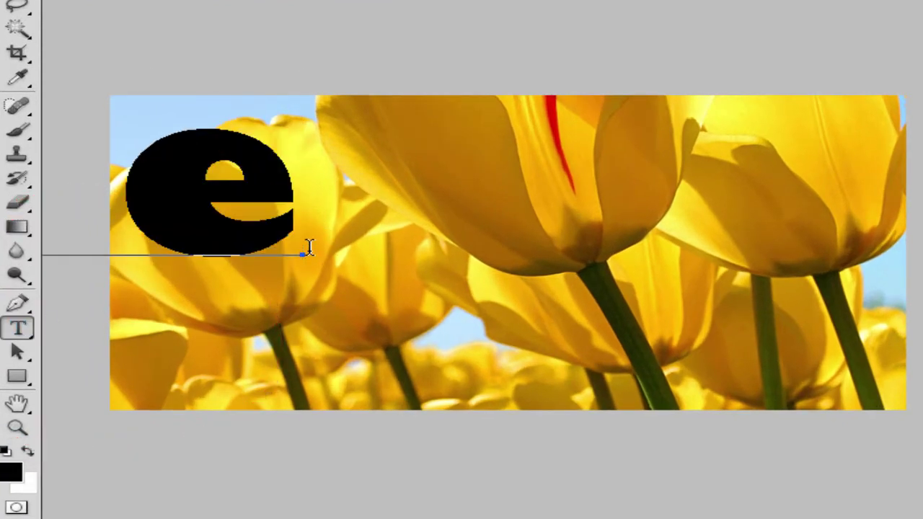
type("qv")
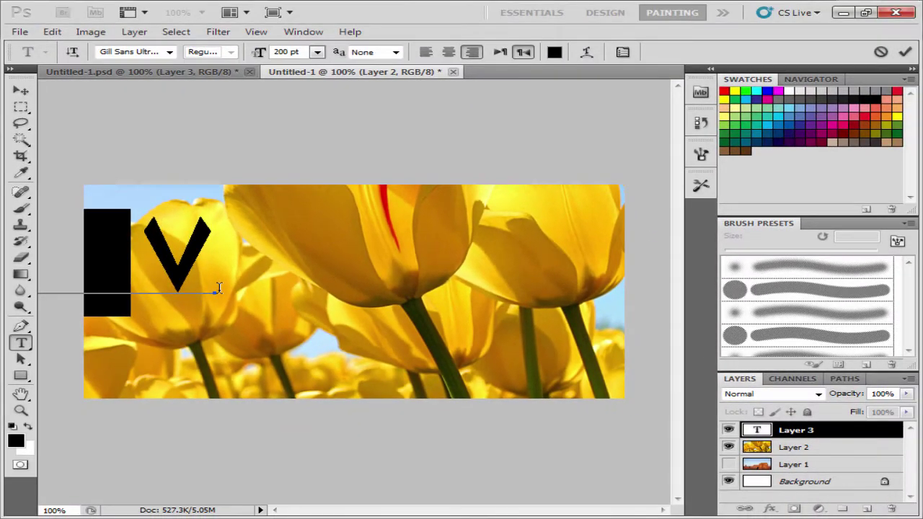
key("BackSpace")
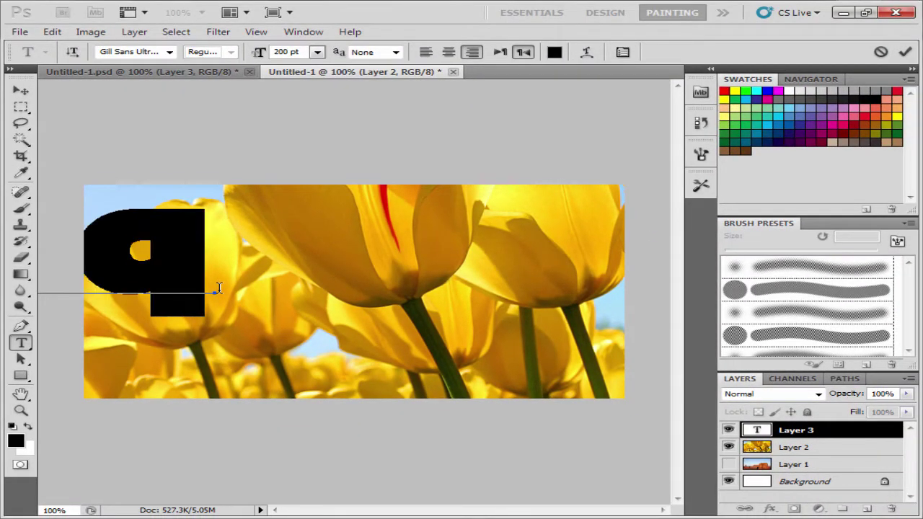
type("v")
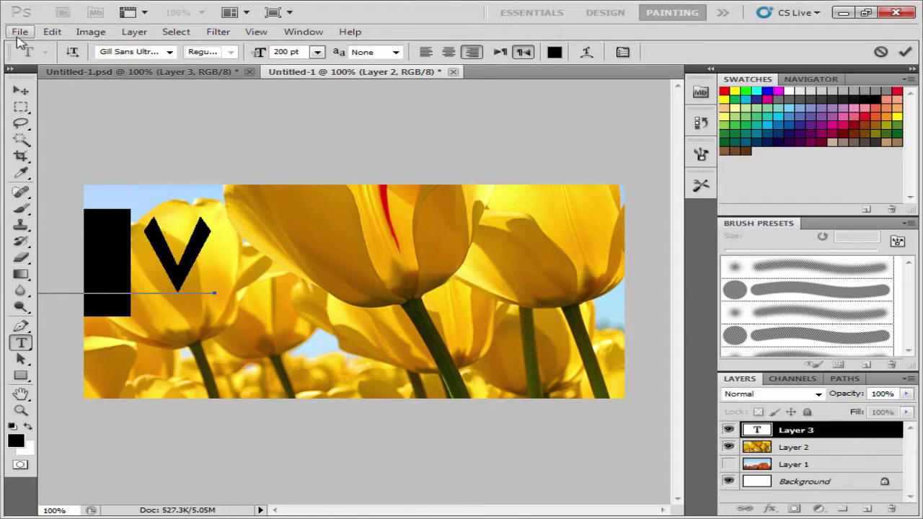
Step: Free Transform the teq7 text to about 357 pt, stretched taller to fill the tulip photo
left_click(52, 31)
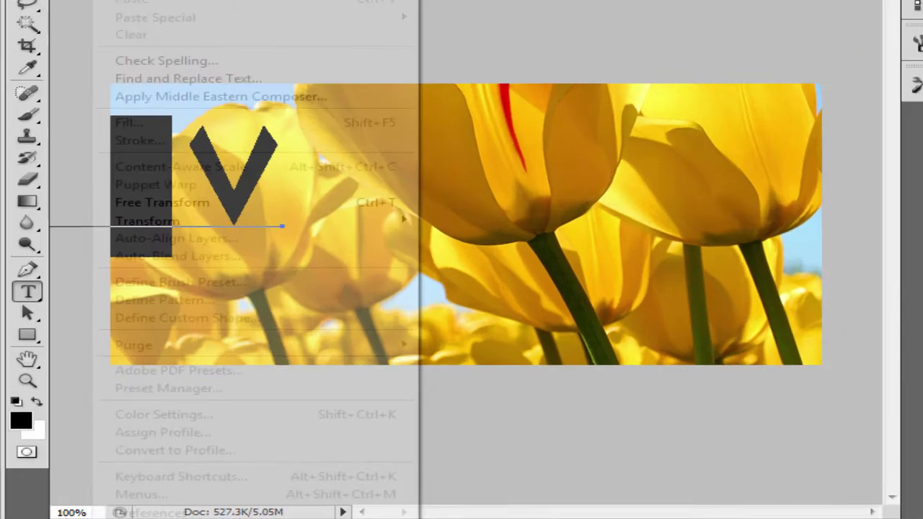
mouse_move(109, 188)
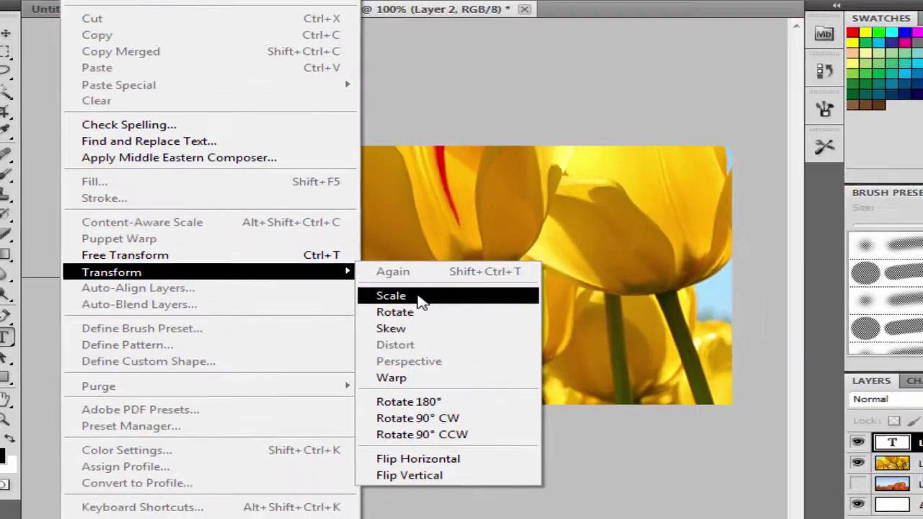
left_click(418, 298)
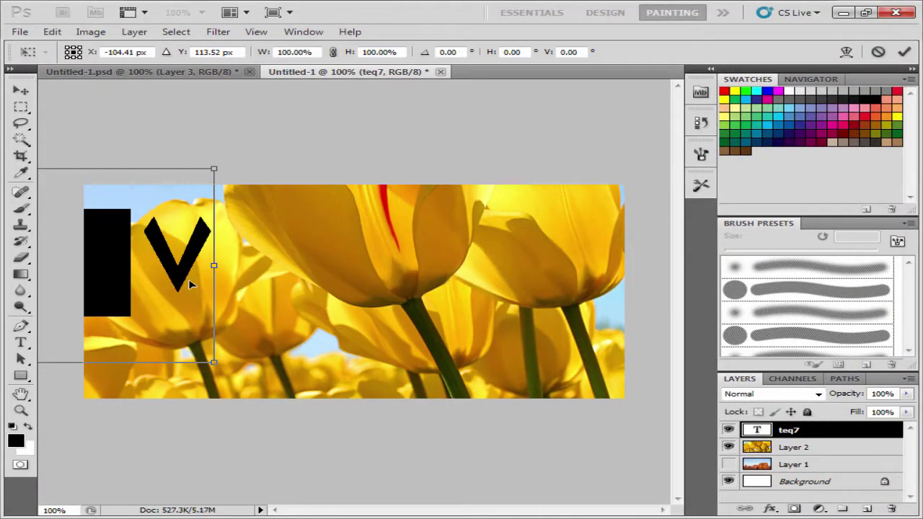
left_click_drag(157, 305, 542, 273)
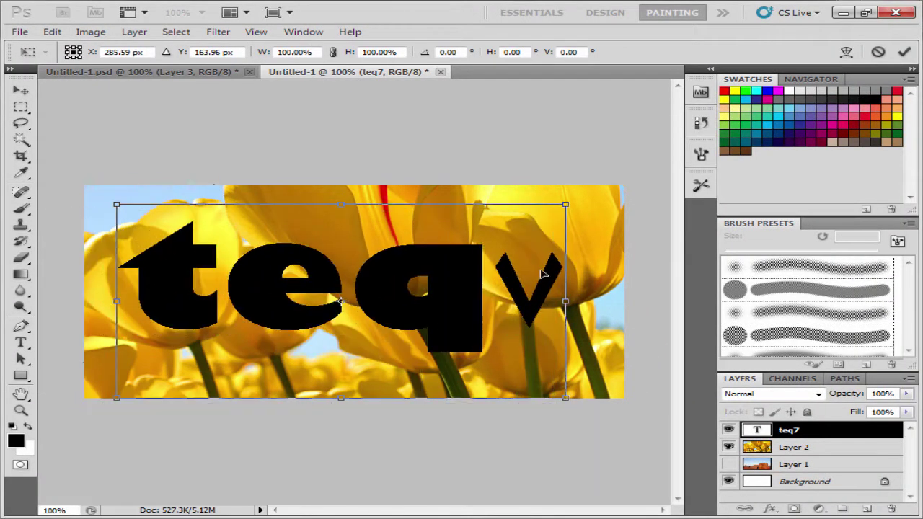
left_click_drag(567, 206, 612, 185)
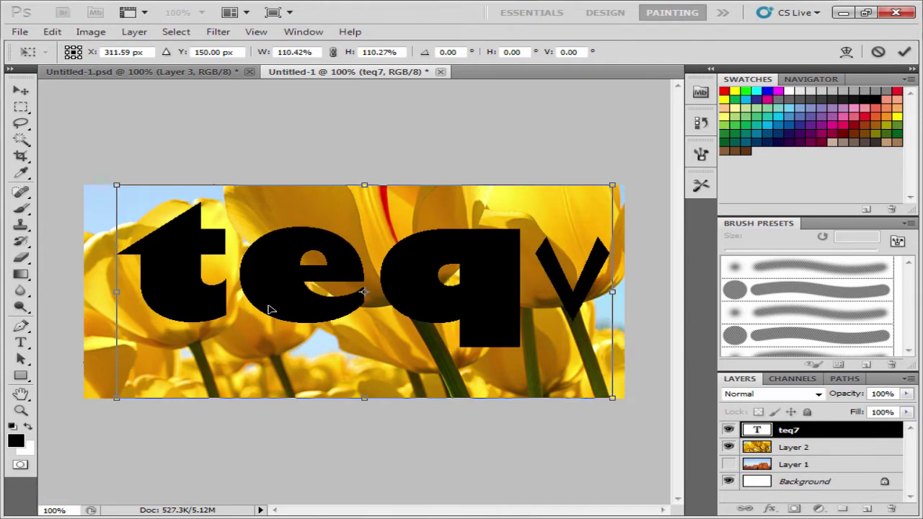
left_click_drag(106, 408, 83, 418)
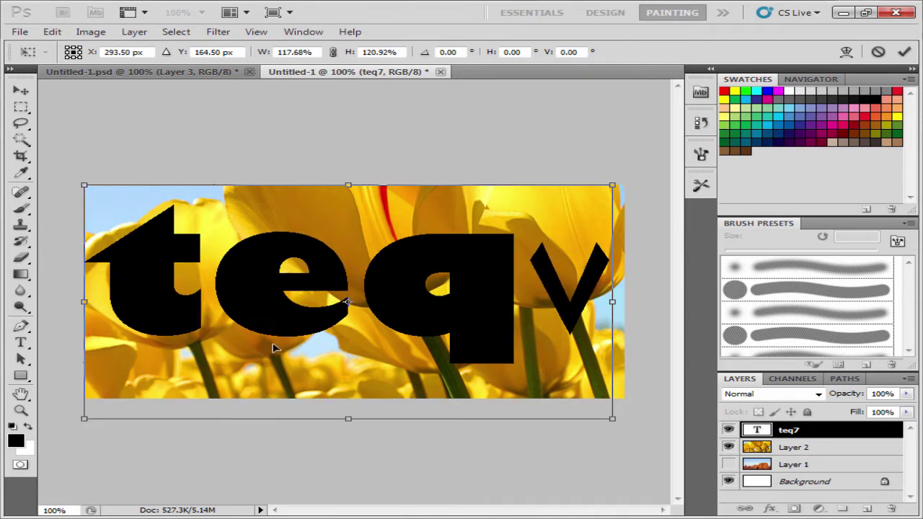
mouse_move(402, 323)
left_mouse_down()
mouse_move(432, 340)
mouse_move(413, 319)
left_mouse_up()
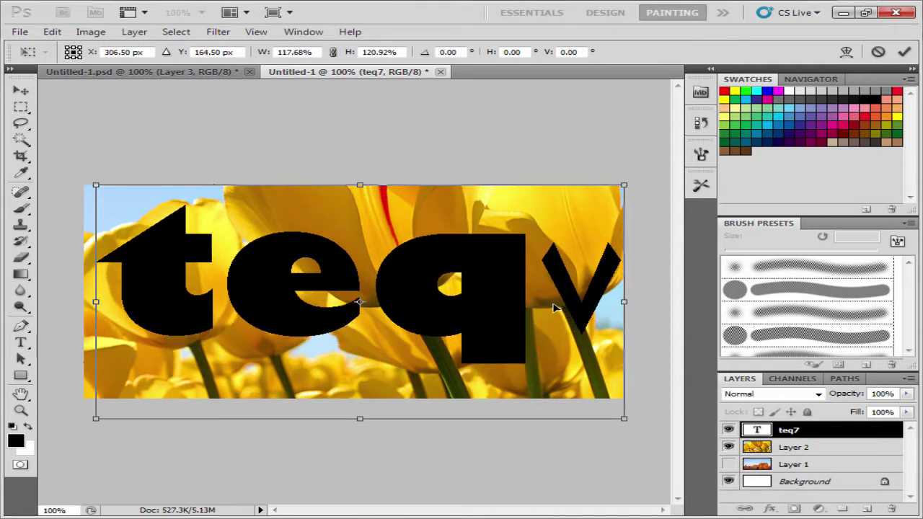
left_click_drag(626, 186, 669, 145)
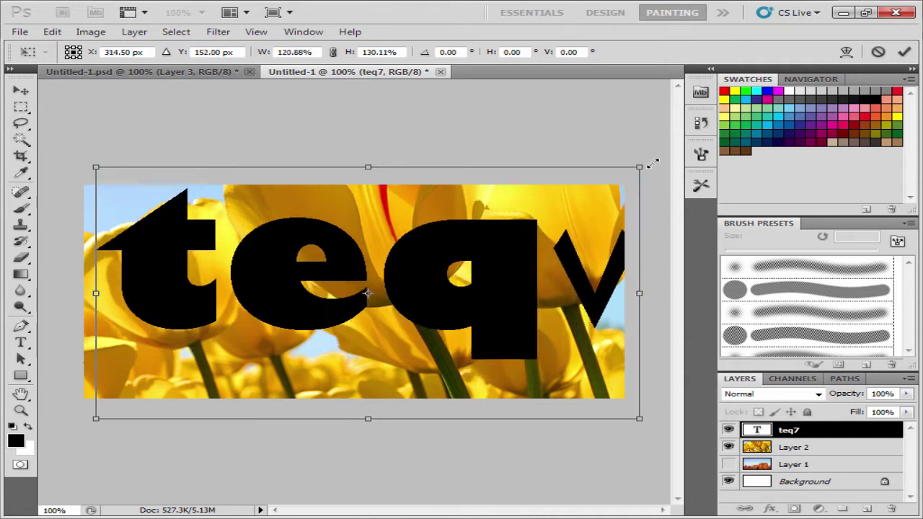
left_click_drag(383, 419, 364, 491)
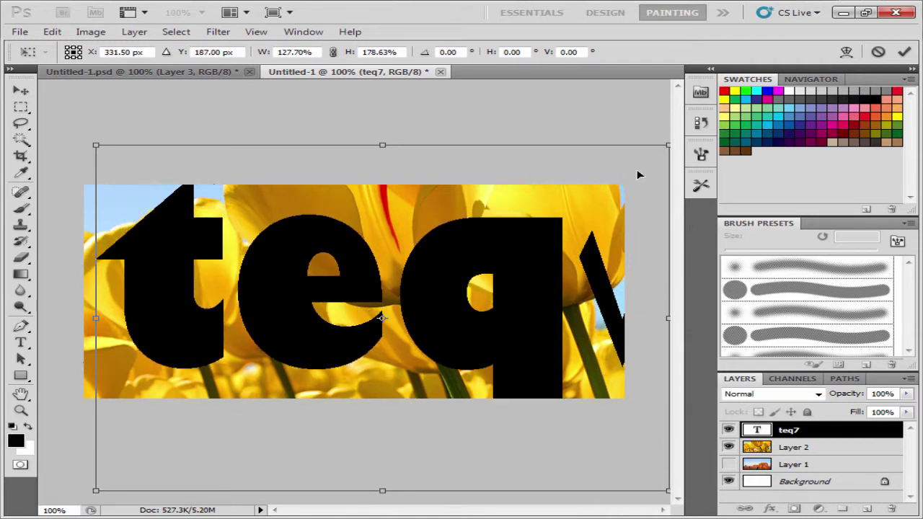
left_click_drag(627, 160, 633, 153)
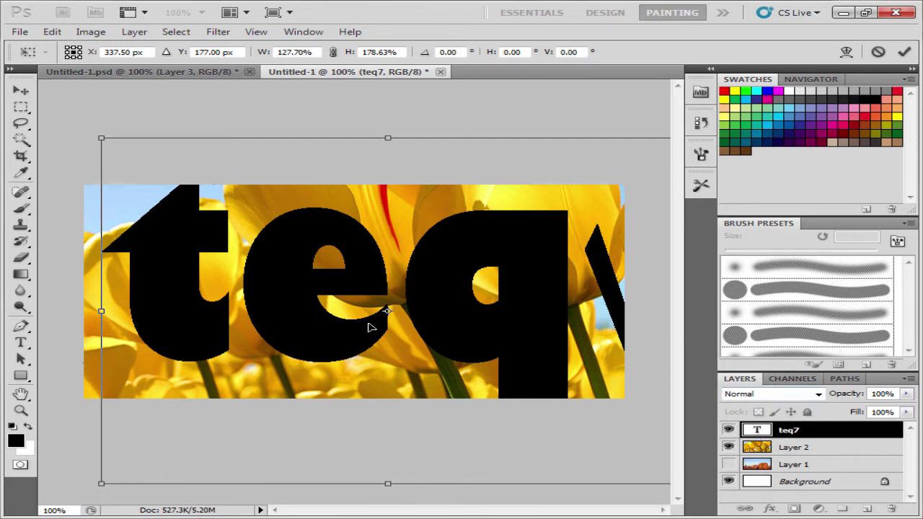
key("Return")
Step: Delete the trailing 7 so the text reads 'teq', then move it left on the canvas
key("t")
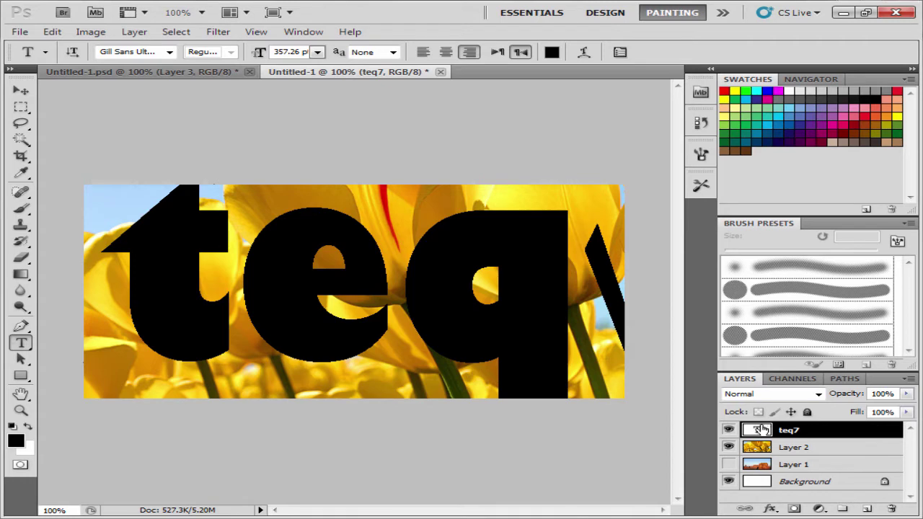
double_click(757, 430)
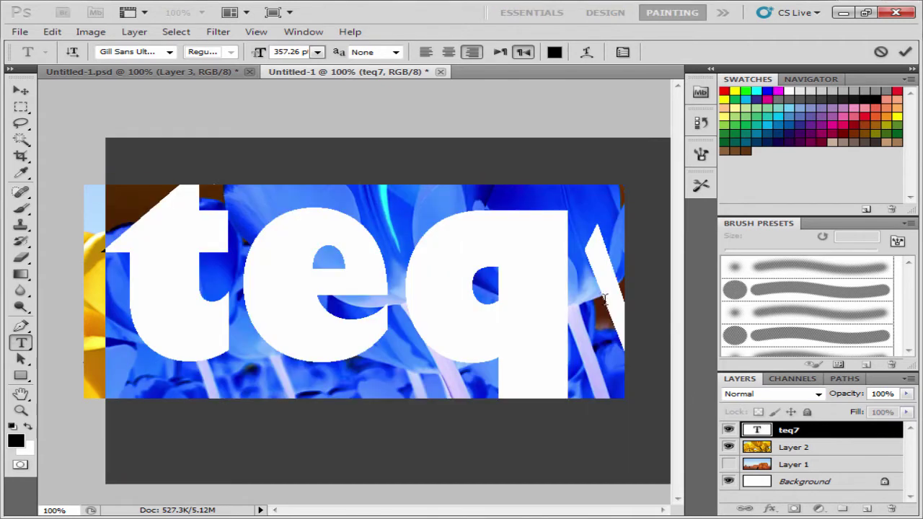
left_click_drag(604, 297, 635, 300)
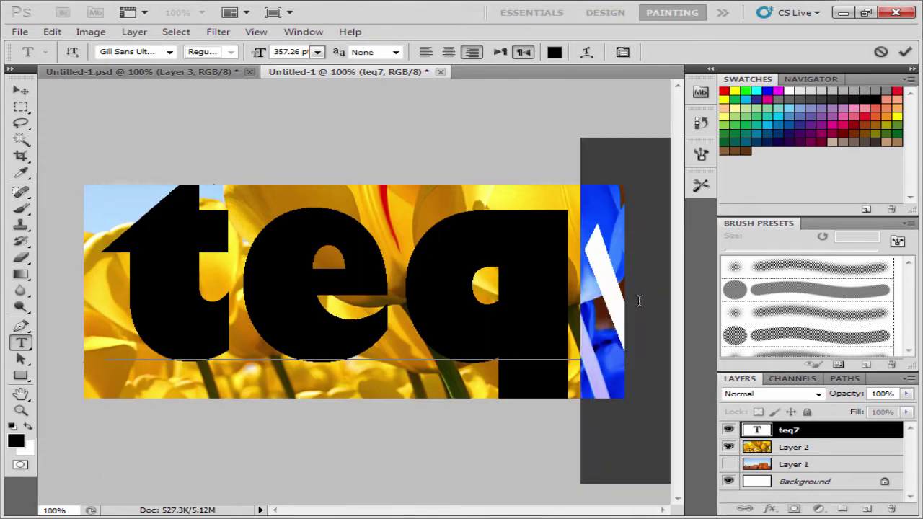
key("BackSpace")
left_click(21, 90)
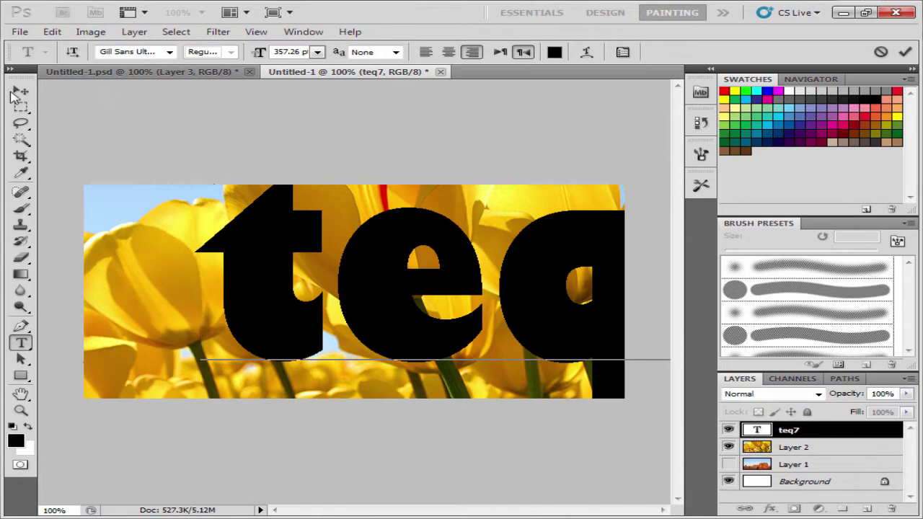
left_click_drag(384, 268, 296, 287)
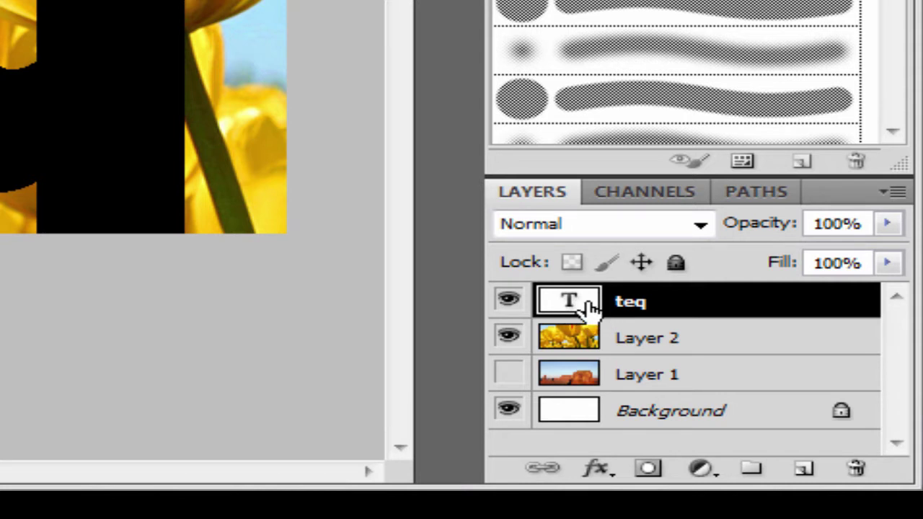
Step: Place the teq layer below tulip Layer 2, check visibility, and select Layer 2
left_click_drag(590, 307, 575, 351)
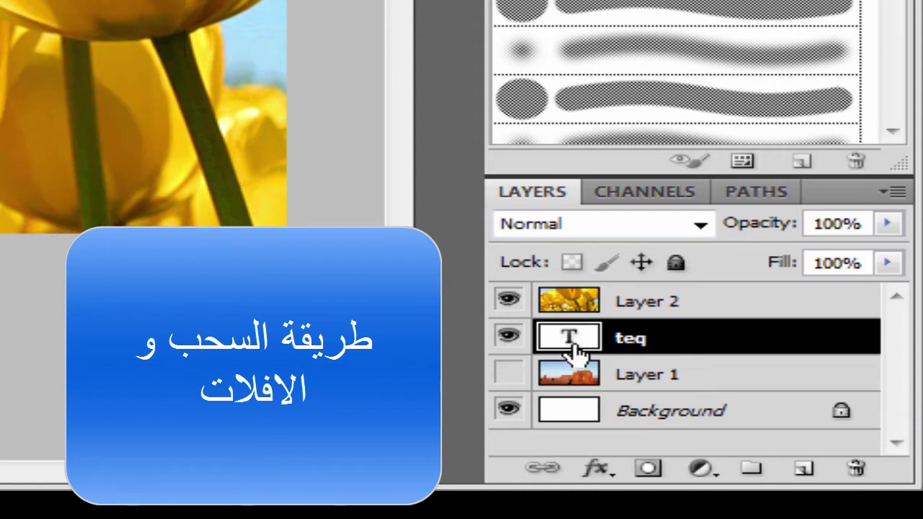
left_click(509, 301)
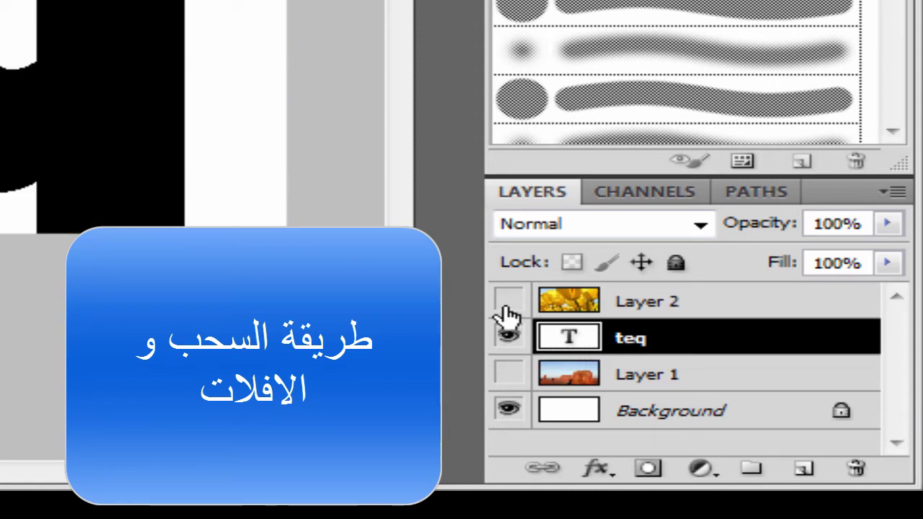
left_click(507, 303)
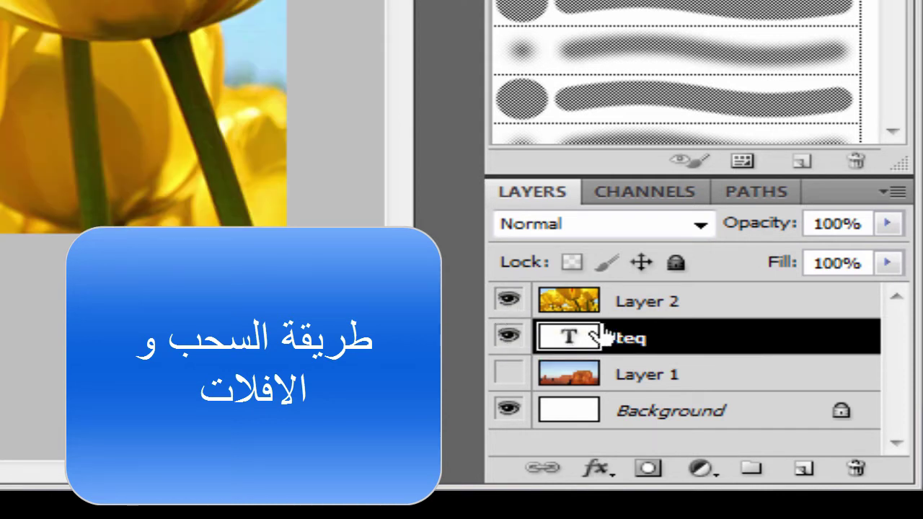
left_click(653, 309)
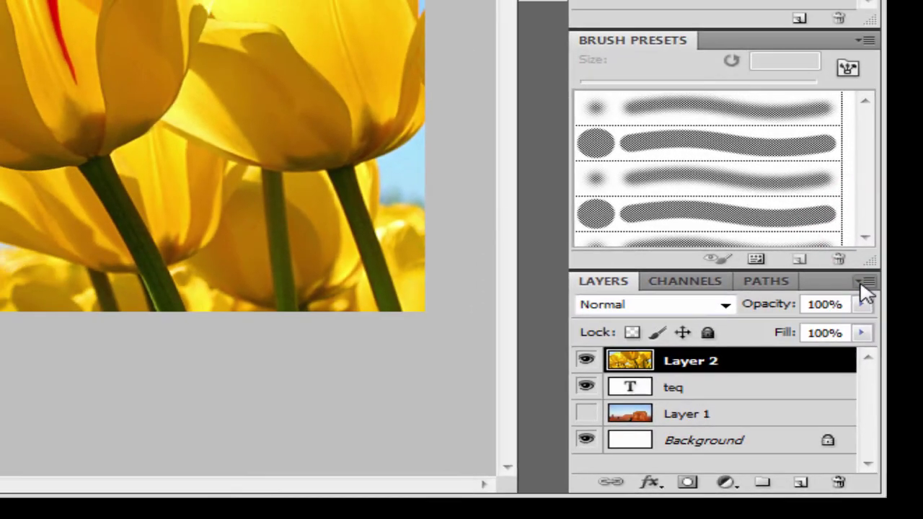
Step: Apply Create Clipping Mask so tulip Layer 2 shows only inside the teq letters
left_click(862, 284)
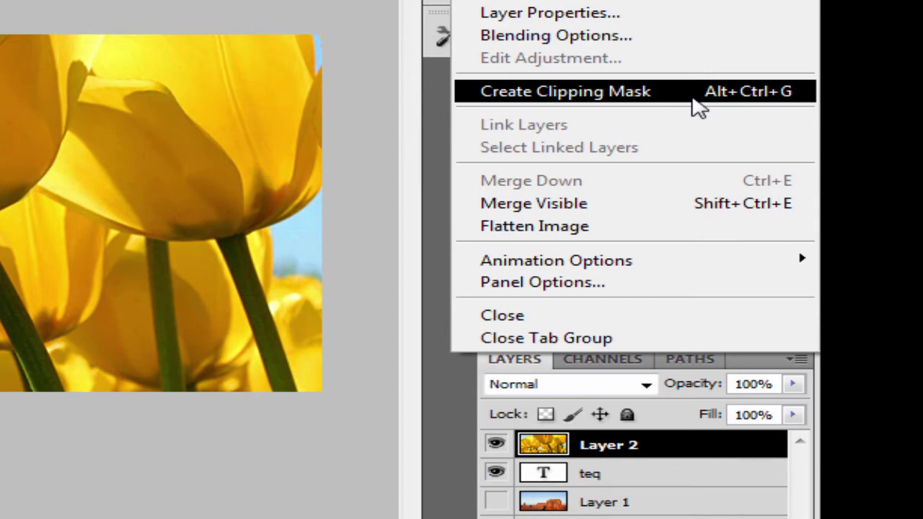
left_click(696, 105)
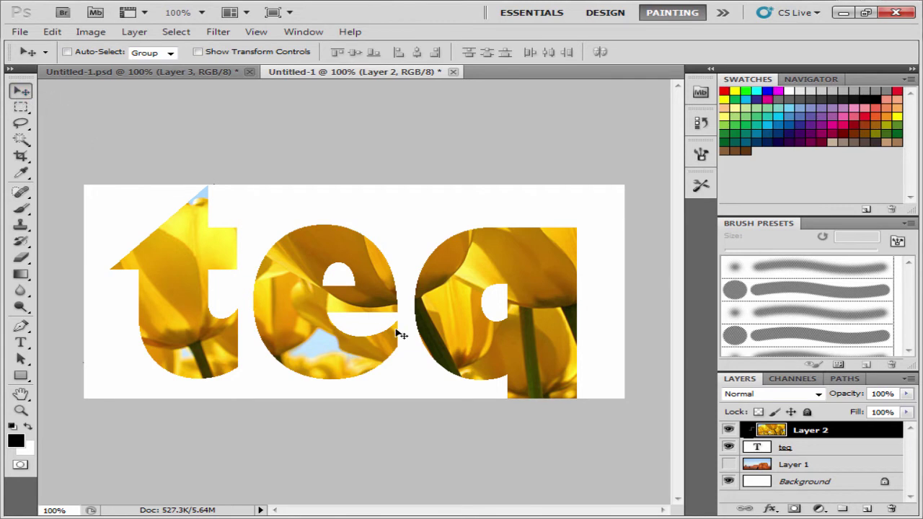
Step: Shift the clipped tulip photo so different blooms and stems fill the teq letters
mouse_move(472, 346)
left_mouse_down()
mouse_move(260, 239)
mouse_move(524, 321)
left_mouse_up()
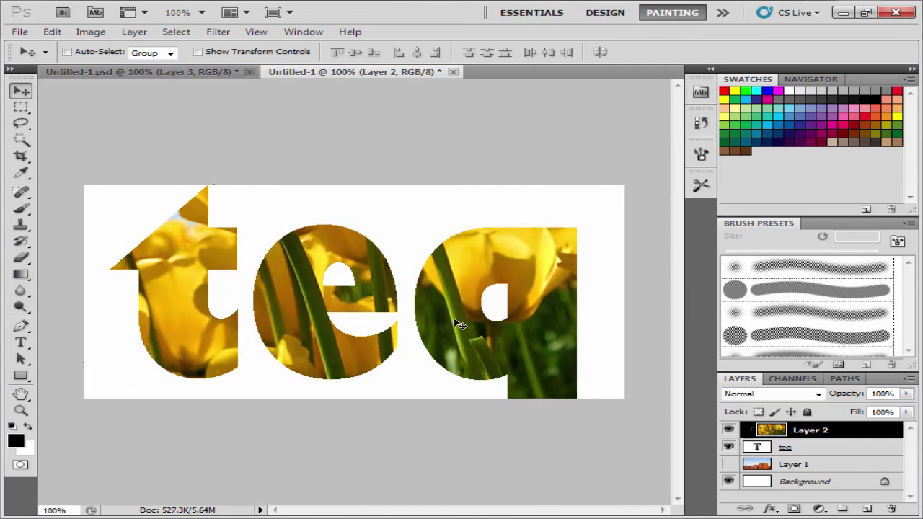
mouse_move(524, 320)
left_mouse_down()
mouse_move(519, 350)
mouse_move(442, 332)
left_mouse_up()
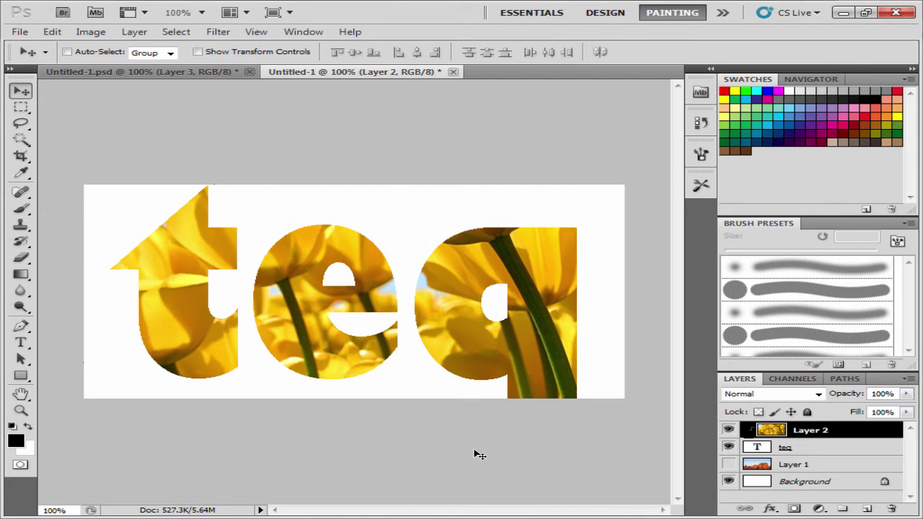
Step: Move the desert Layer 1 up behind the text, nudge it left and down, then hide it
left_click(786, 472)
left_click(728, 464)
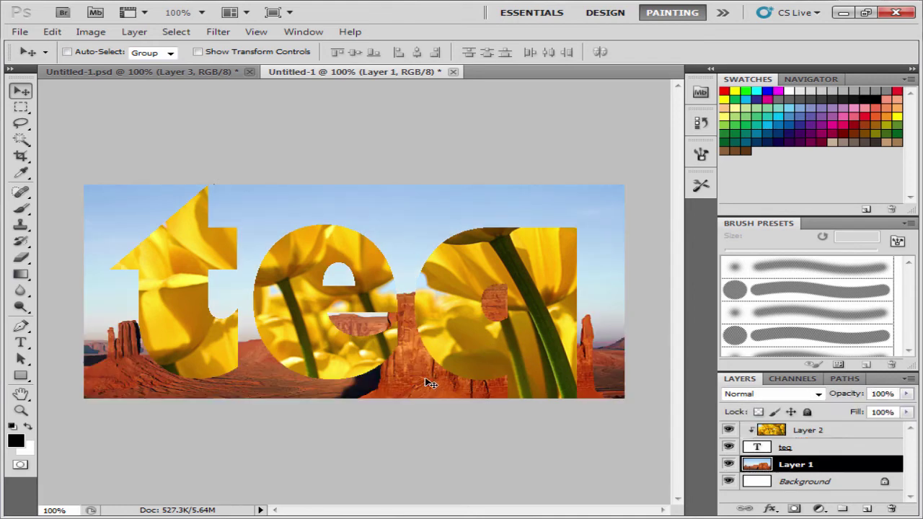
left_click_drag(429, 383, 380, 268)
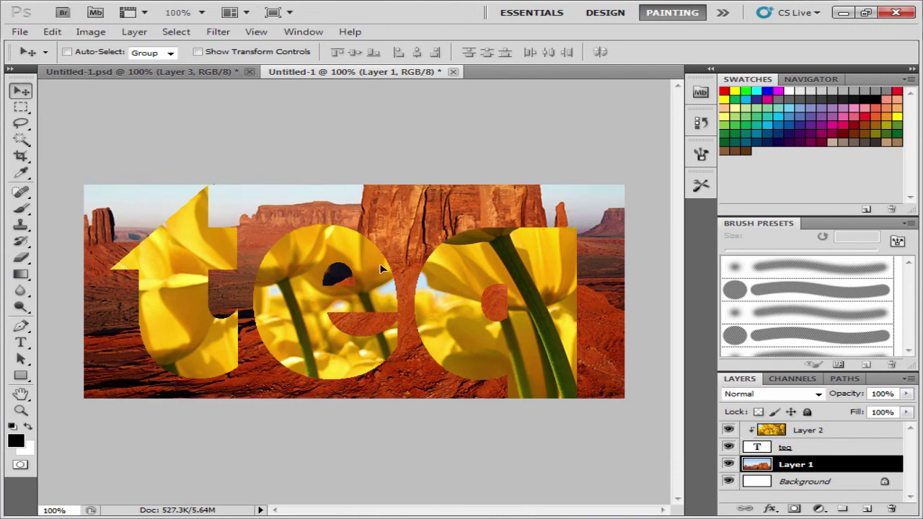
key("shift+Left")
key("shift+Down")
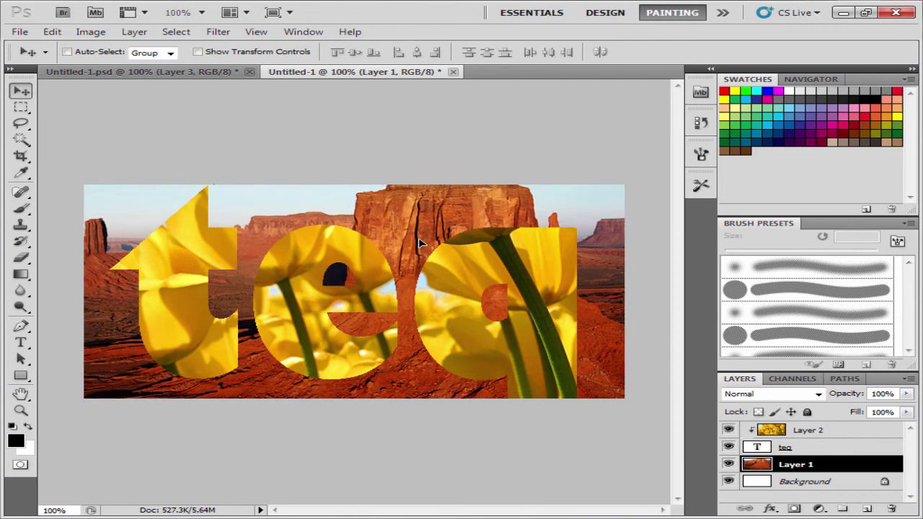
left_click(728, 464)
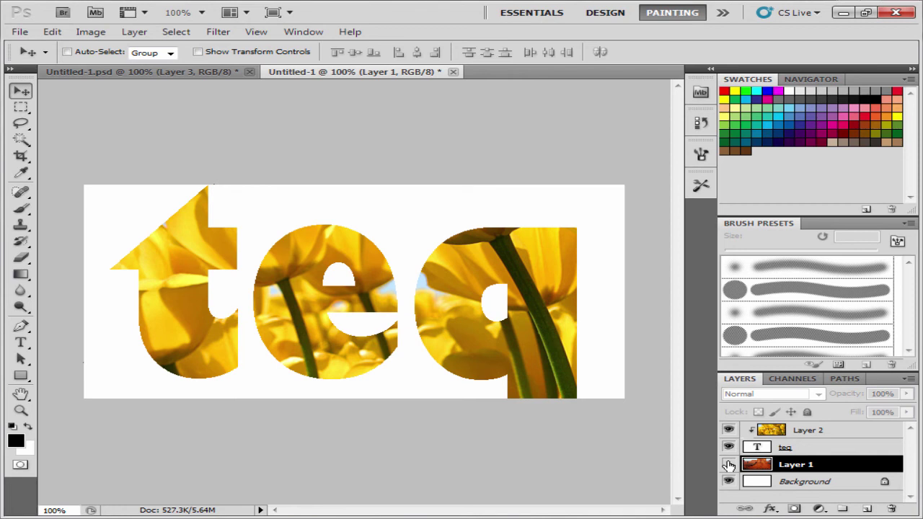